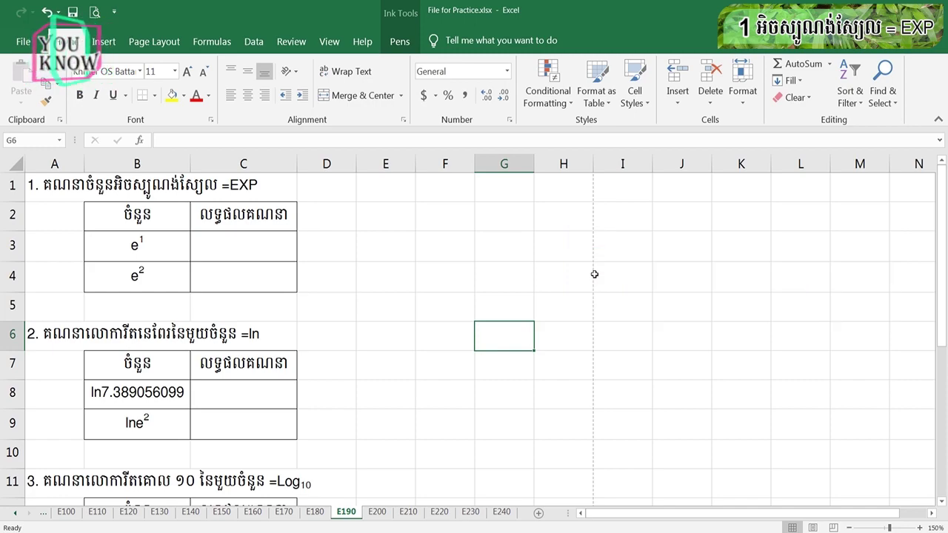
- Enter =exp(1) and =exp(2) in C3 and C4, giving 2.718281828 and 7.389056099
{"action": "left_click", "coordinate": [281, 249]}
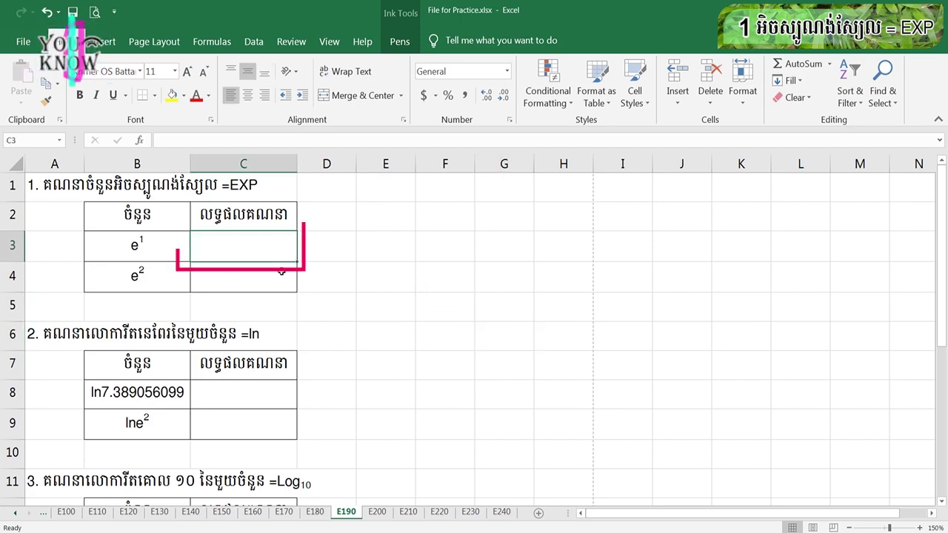
{"action": "type", "text": "=e"}
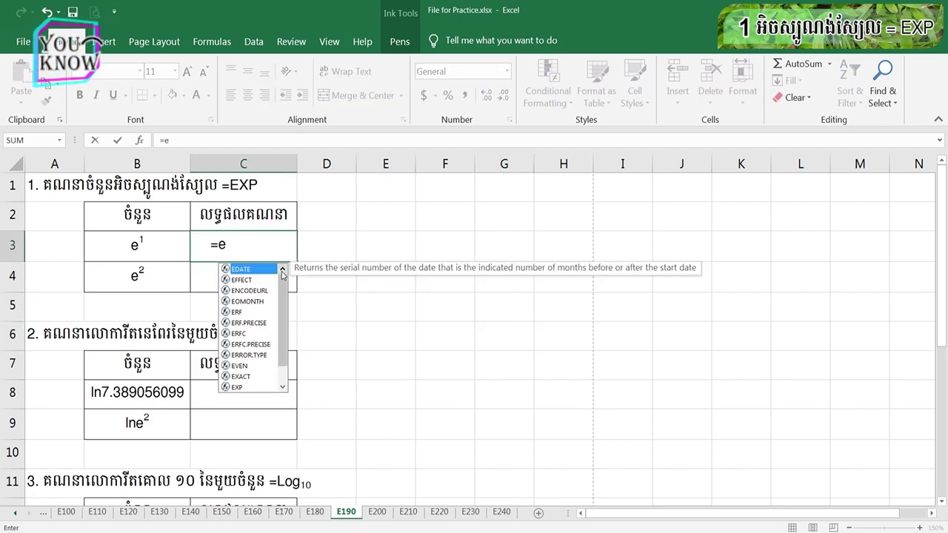
{"action": "type", "text": "xp("}
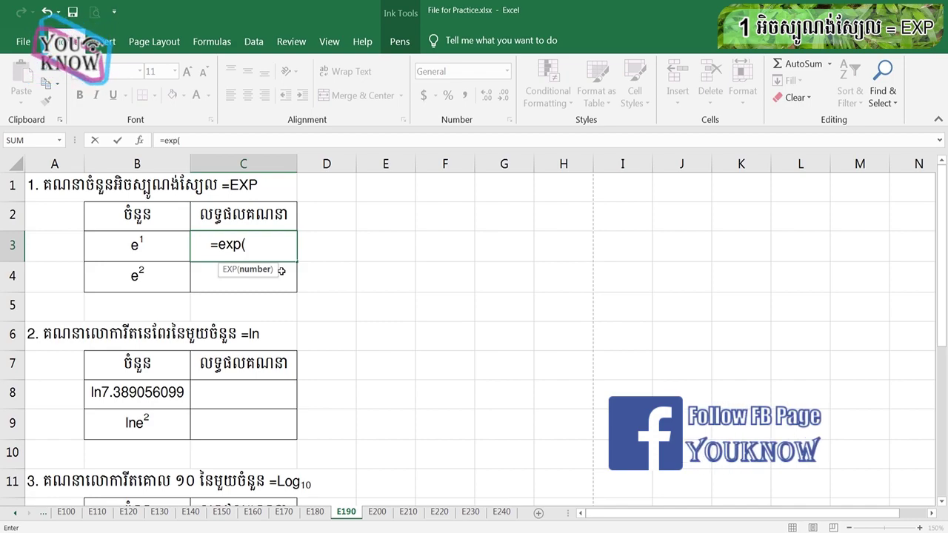
{"action": "type", "text": "1)"}
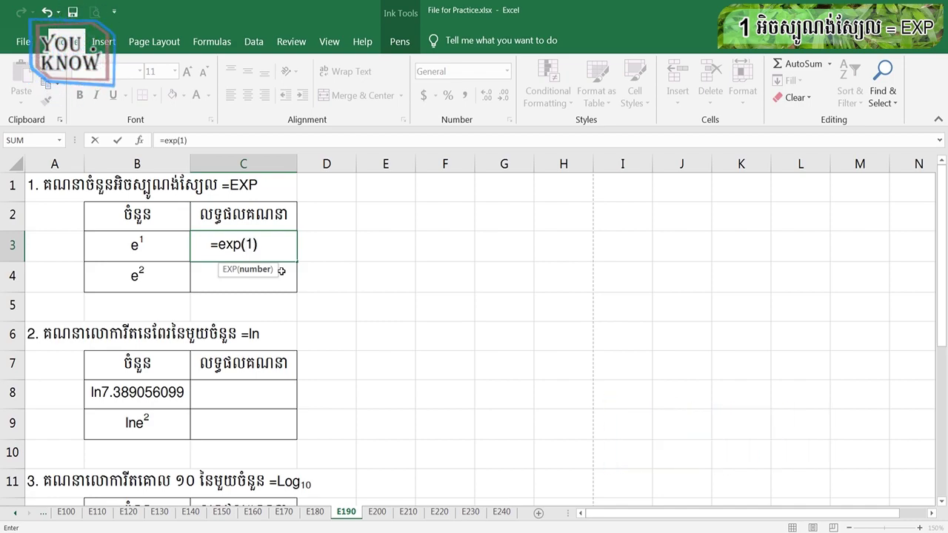
{"action": "key", "text": "Return"}
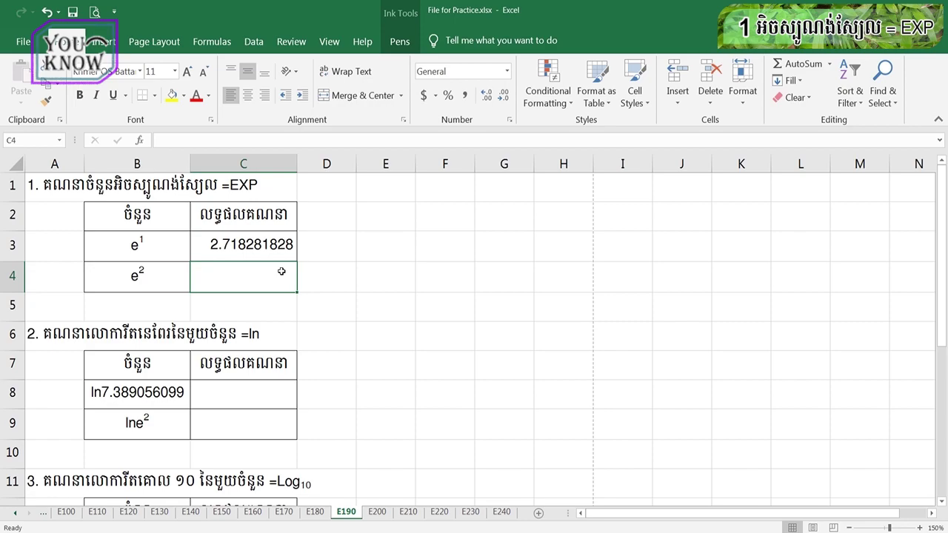
{"action": "type", "text": "=exp"}
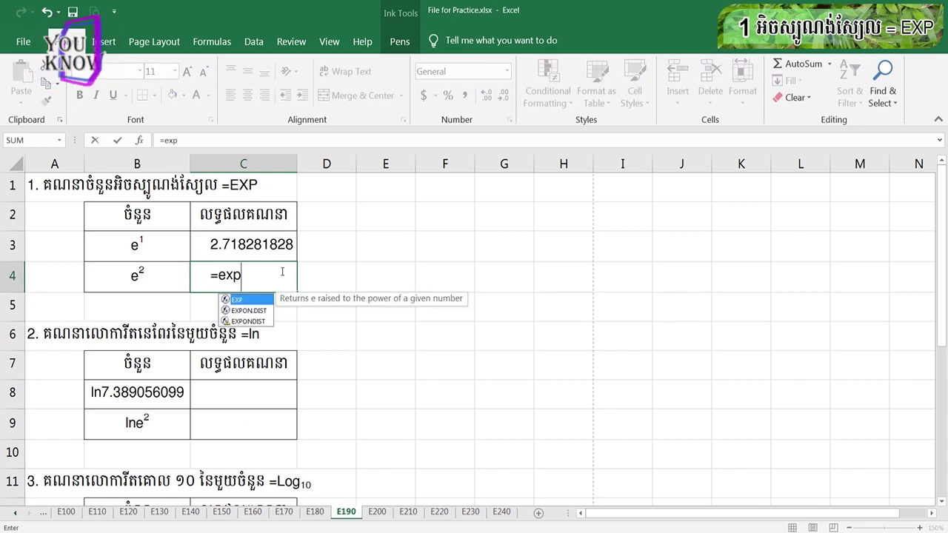
{"action": "type", "text": "("}
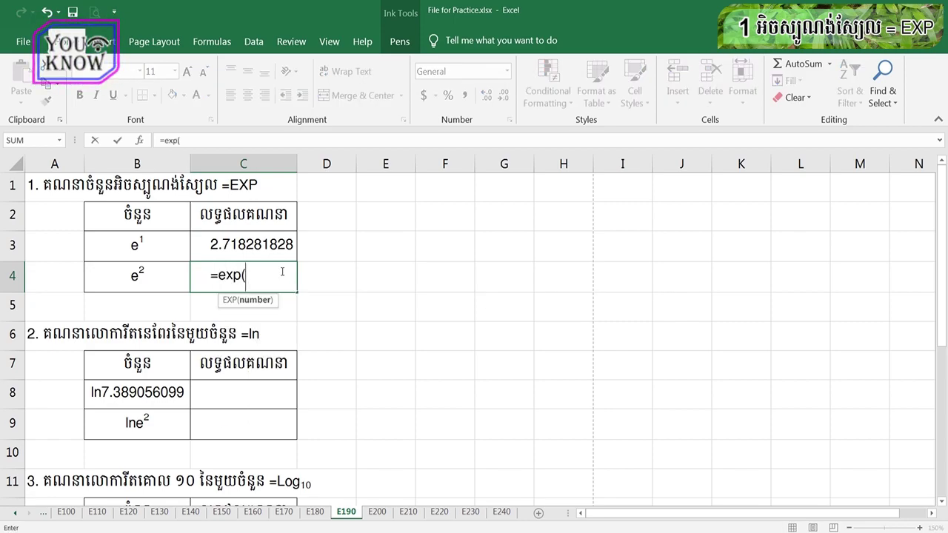
{"action": "type", "text": "2)"}
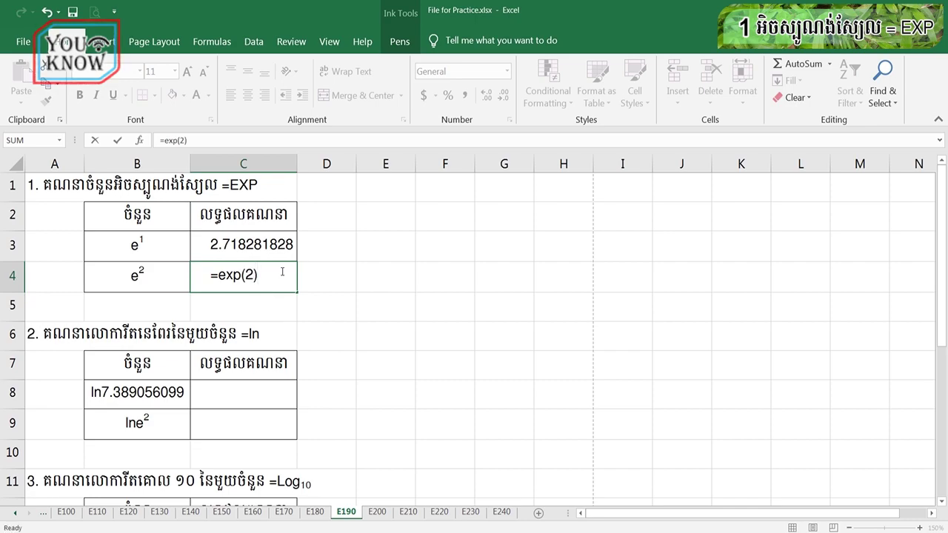
{"action": "key", "text": "Return"}
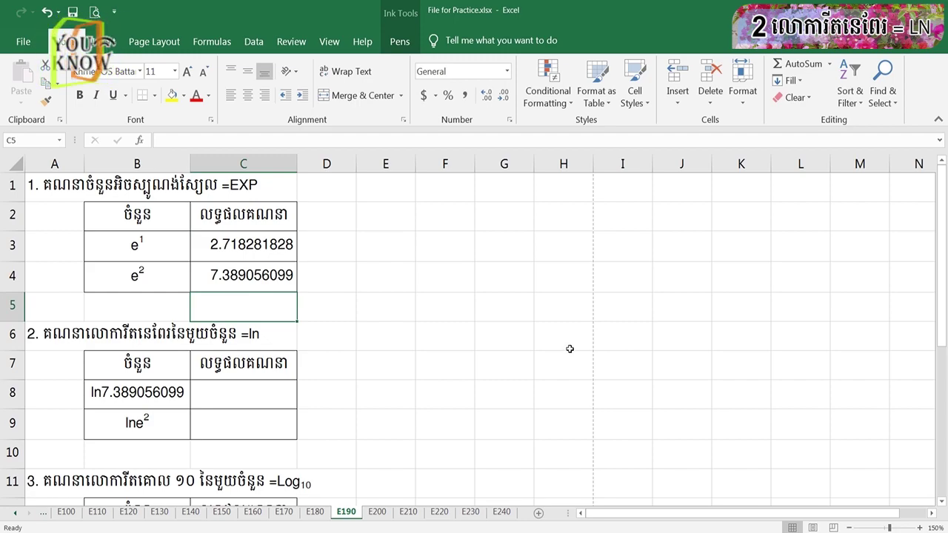
- Enter =ln(7.389056099) in C8 and =ln(exp(2)) in C9, both returning 2
{"action": "left_click", "coordinate": [259, 396]}
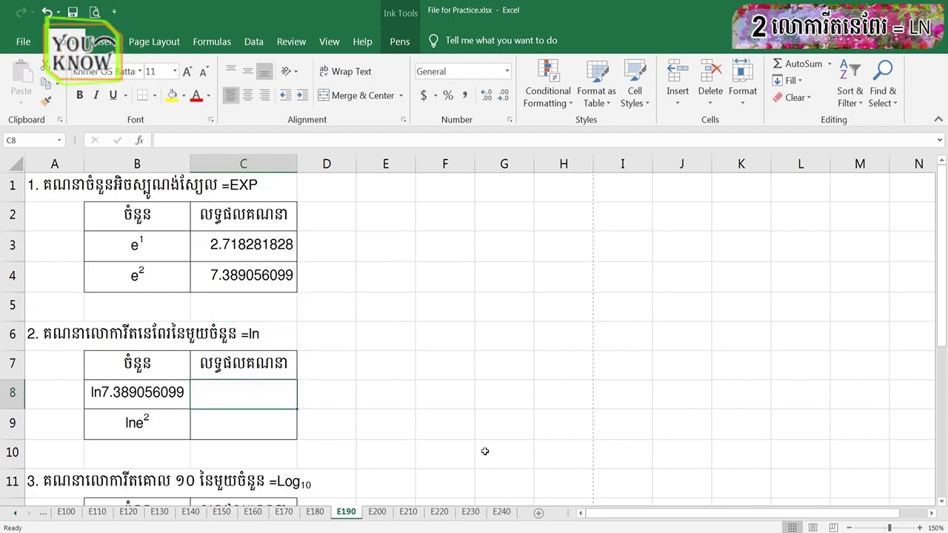
{"action": "type", "text": "="}
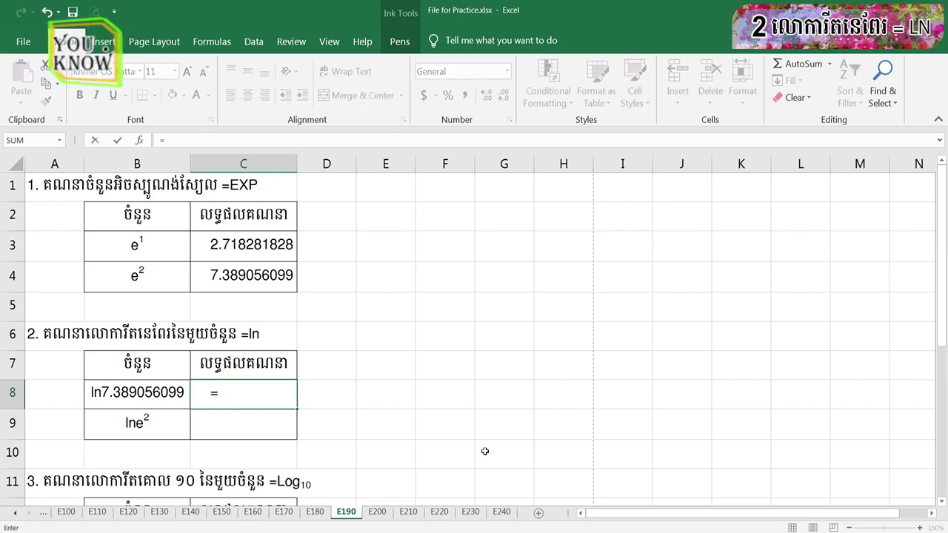
{"action": "type", "text": "ln("}
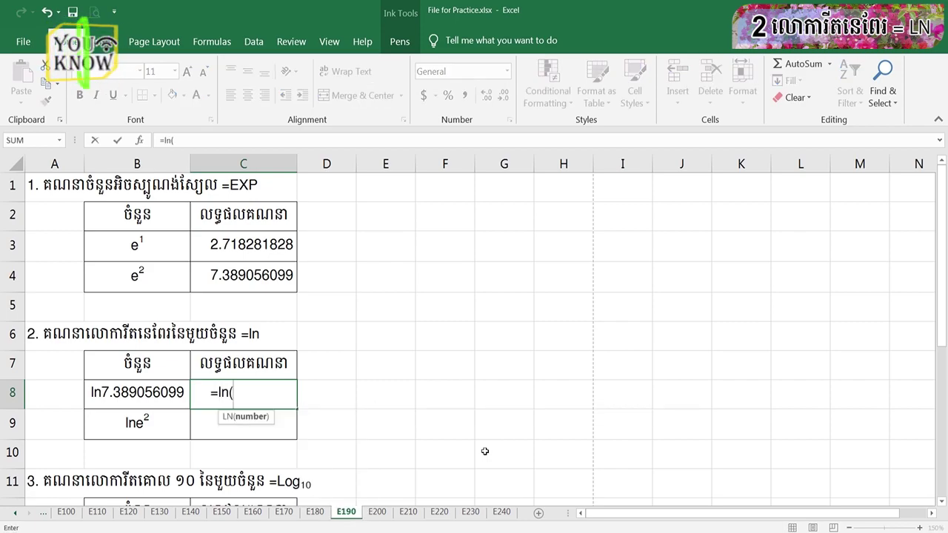
{"action": "type", "text": "7.3"}
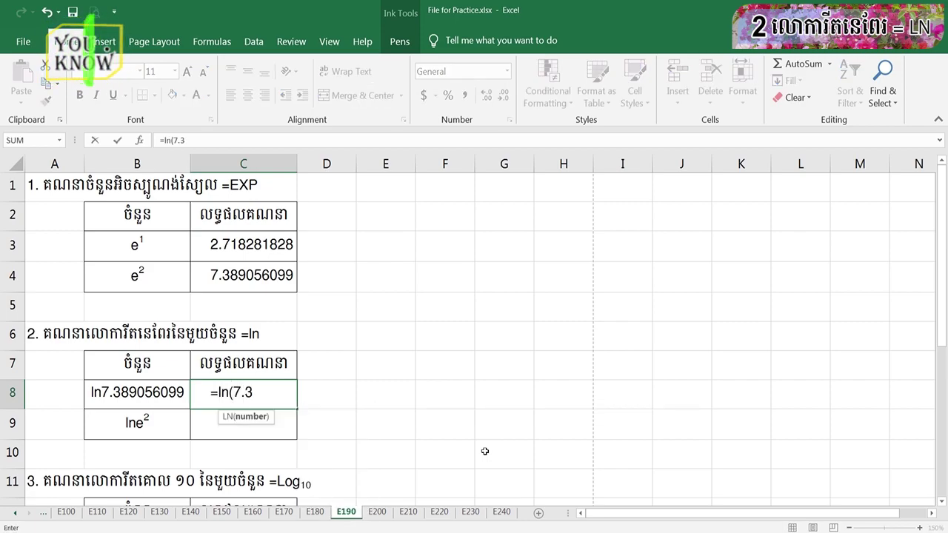
{"action": "type", "text": "89"}
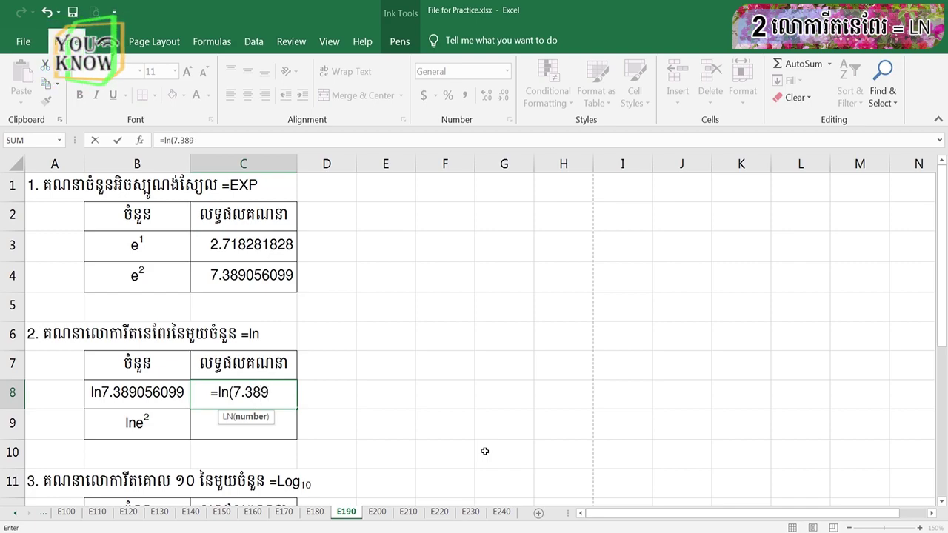
{"action": "type", "text": "056099"}
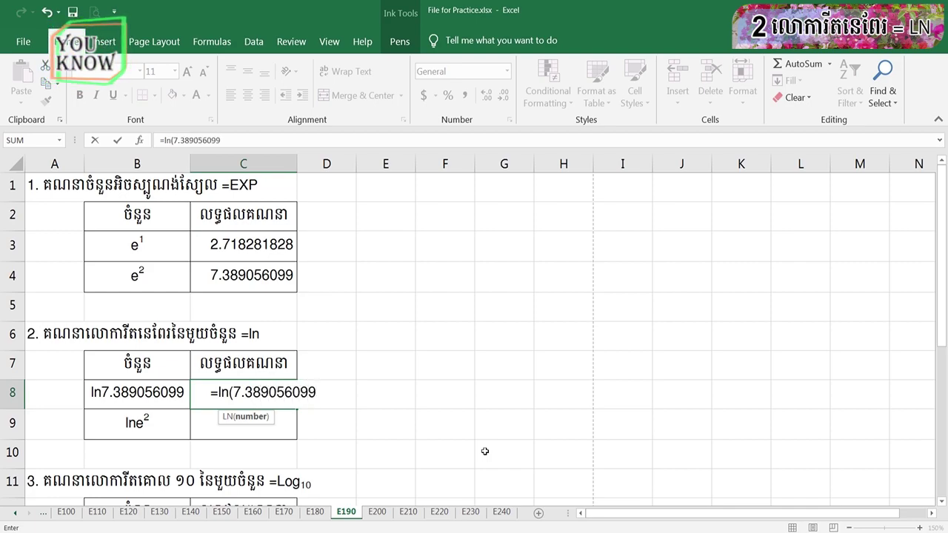
{"action": "type", "text": ")"}
{"action": "key", "text": "Return"}
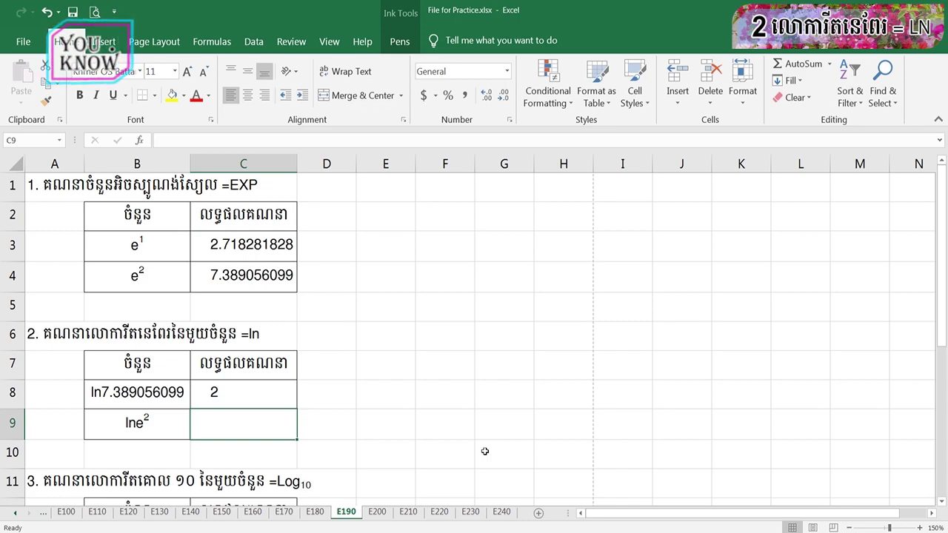
{"action": "type", "text": "="}
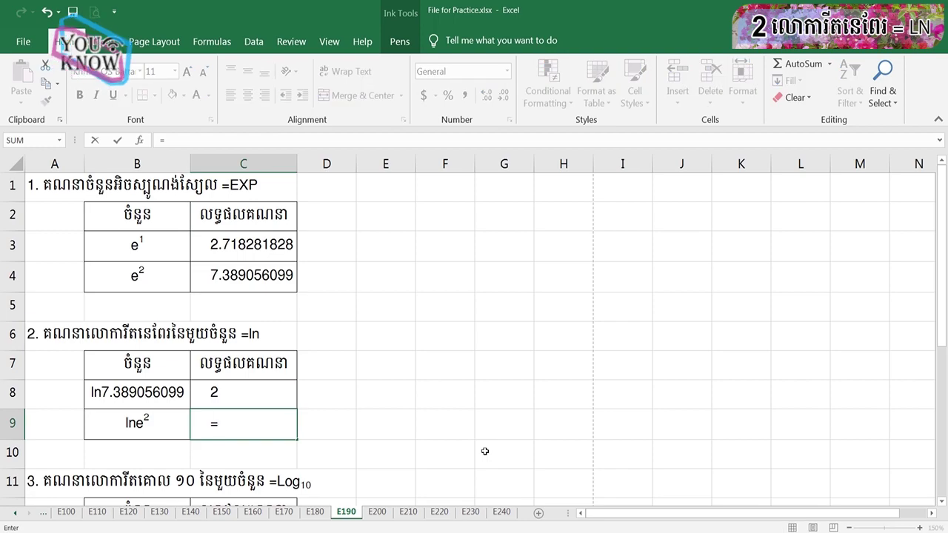
{"action": "type", "text": "ln("}
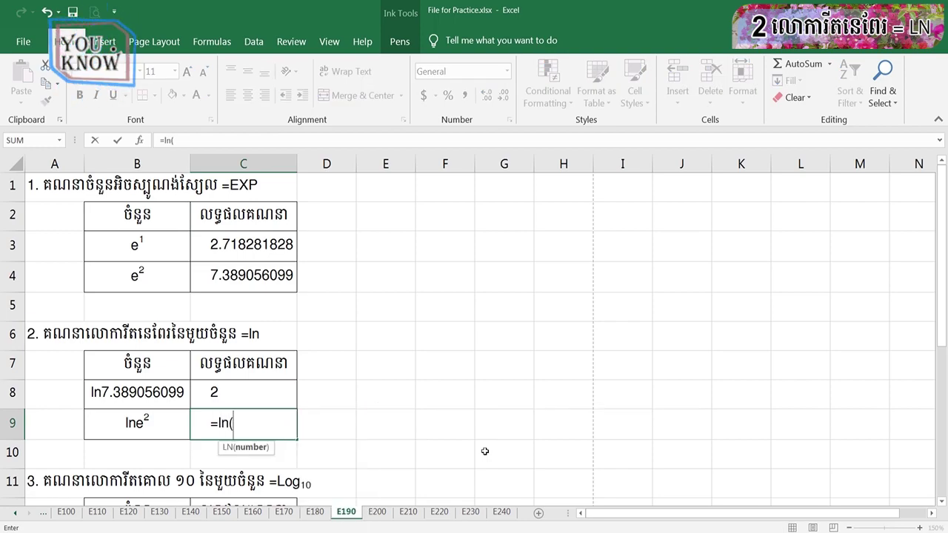
{"action": "type", "text": "exp("}
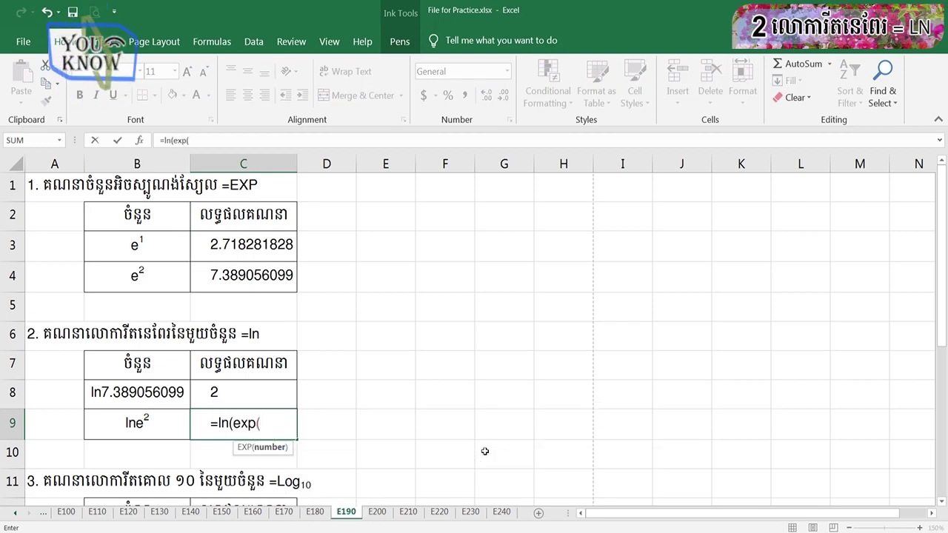
{"action": "type", "text": "2))"}
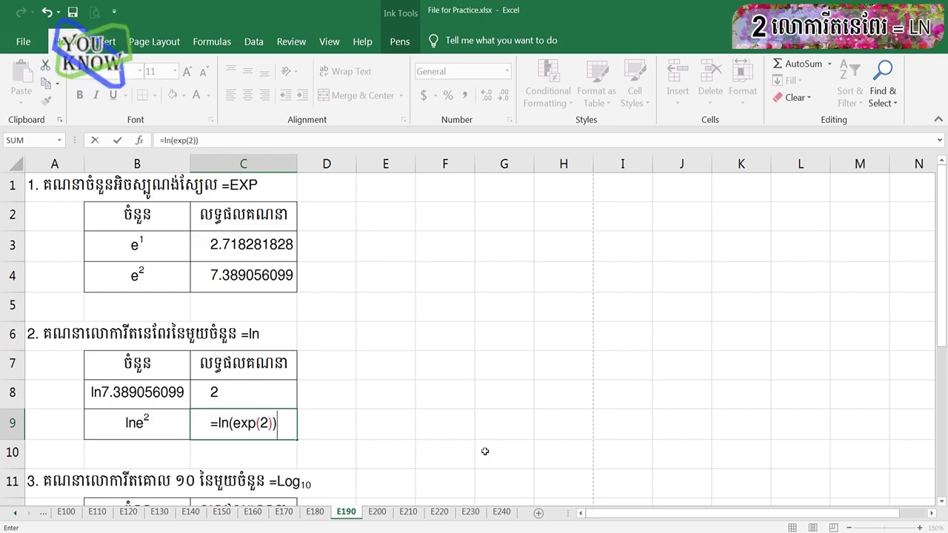
{"action": "key", "text": "Return"}
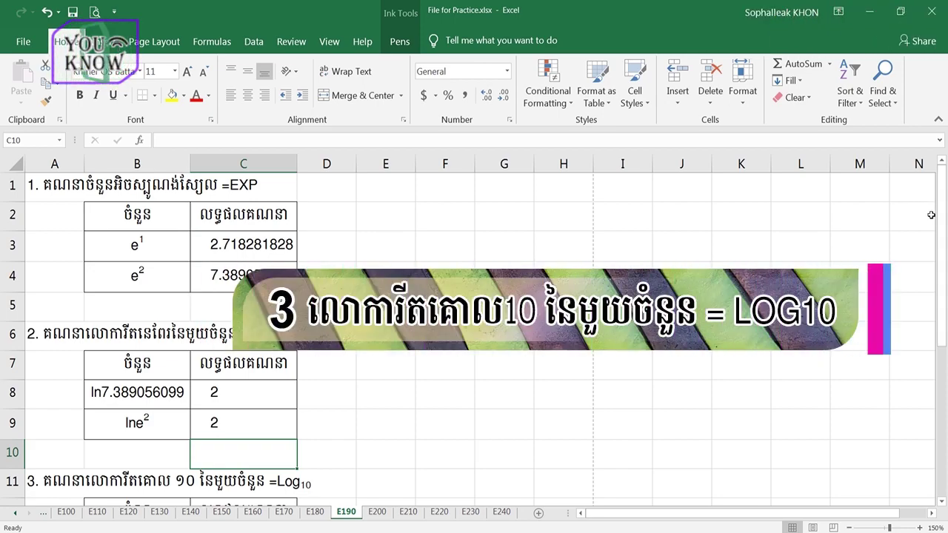
- Enter LOG10 formulas in C13 and C14, giving 1 for 10 and 2 for 100
{"action": "left_click_drag", "start_coordinate": [942, 216], "coordinate": [939, 398]}
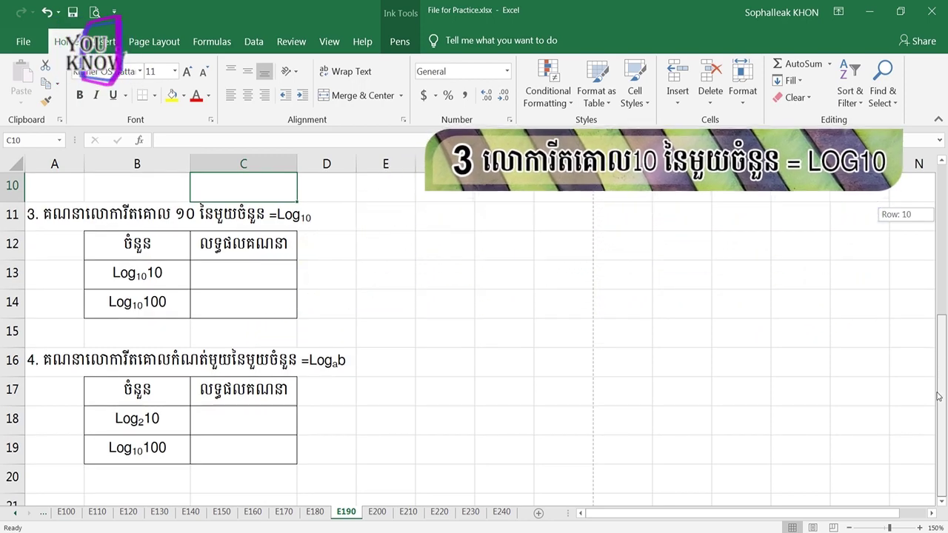
{"action": "left_click", "coordinate": [264, 270]}
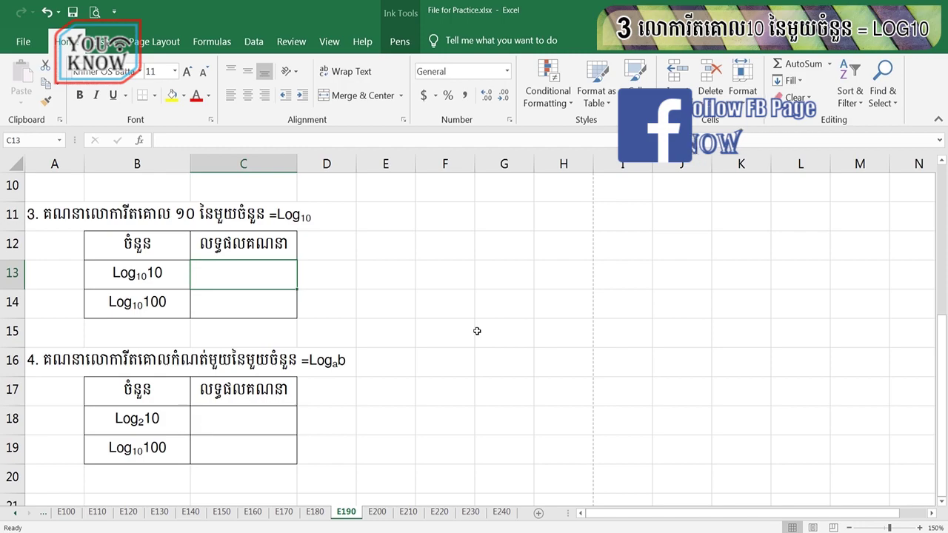
{"action": "type", "text": "=log"}
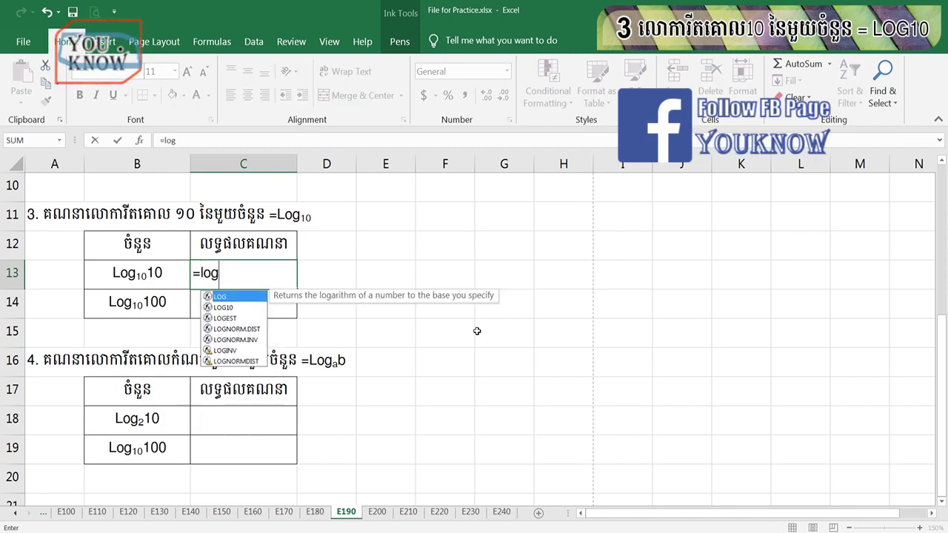
{"action": "type", "text": "10(10"}
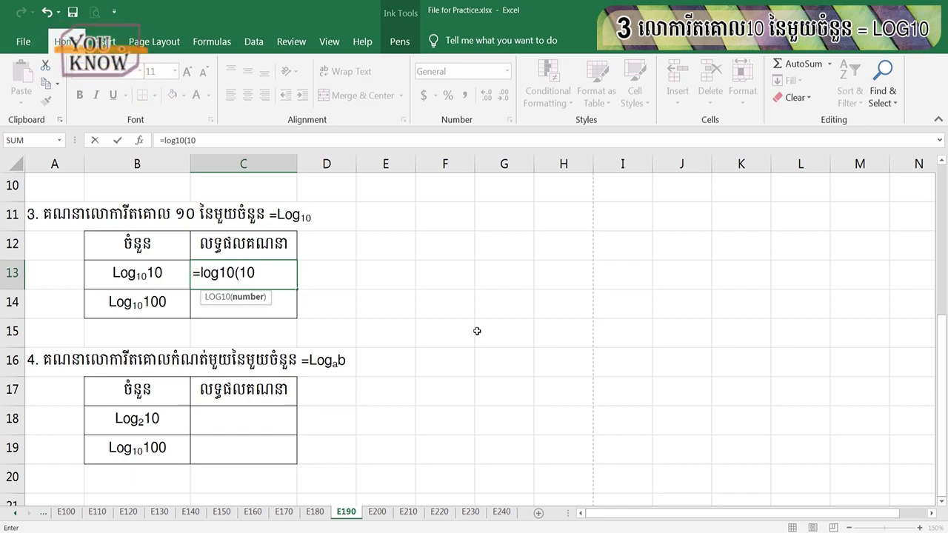
{"action": "type", "text": ")"}
{"action": "key", "text": "Return"}
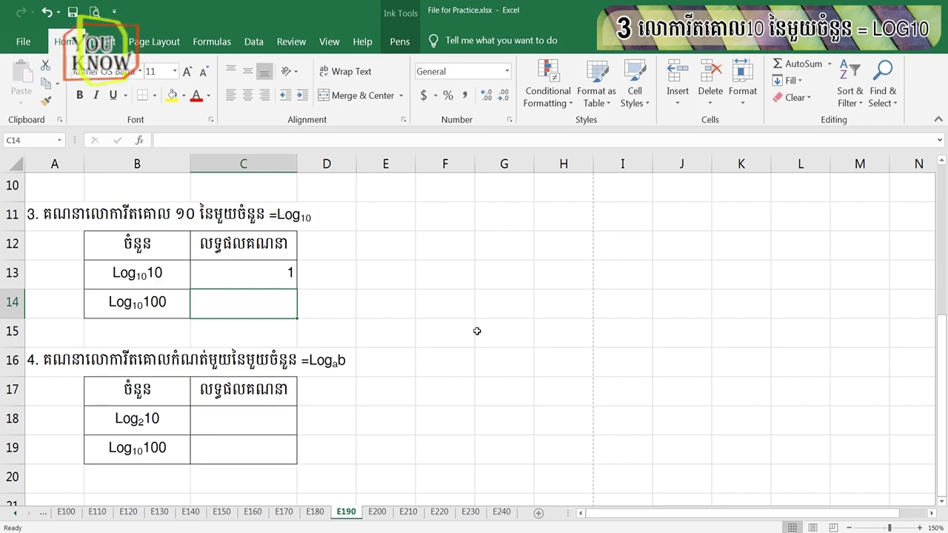
{"action": "type", "text": "=log"}
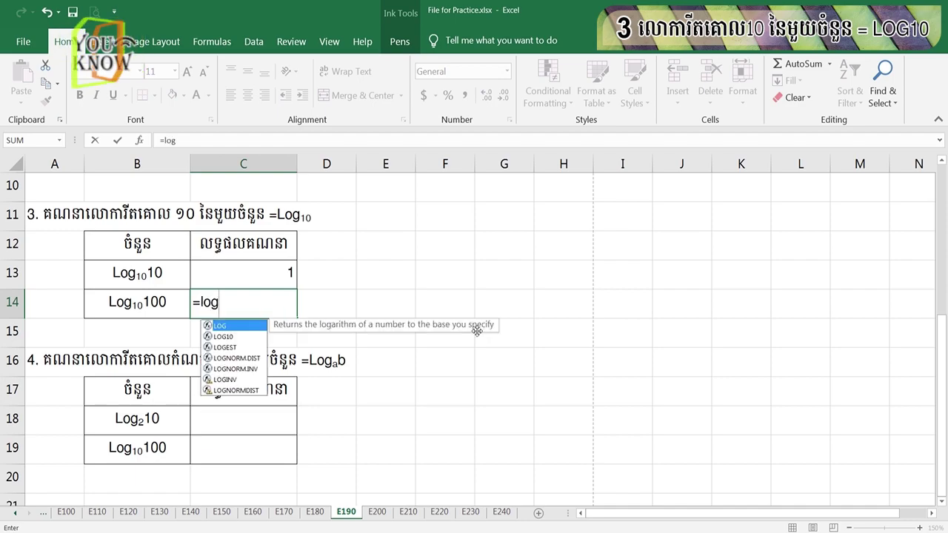
{"action": "type", "text": "10("}
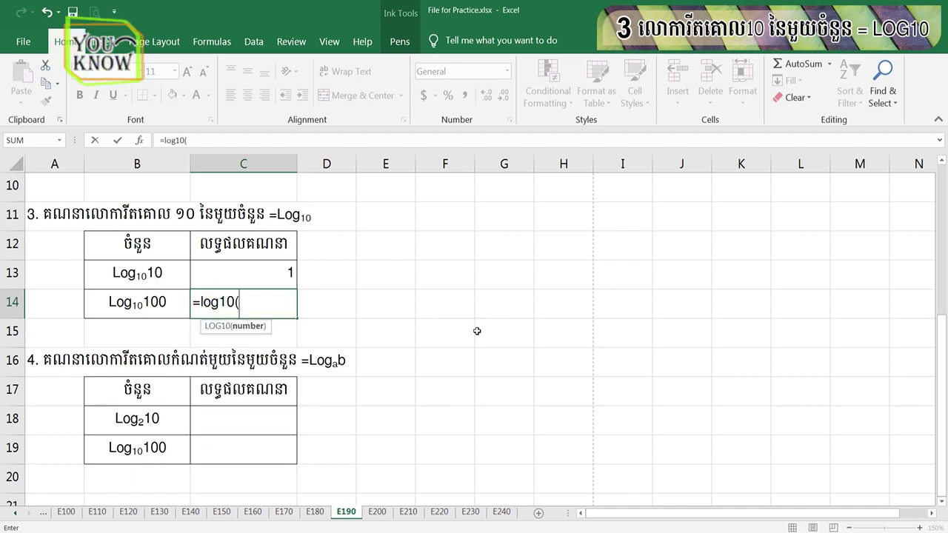
{"action": "type", "text": "100"}
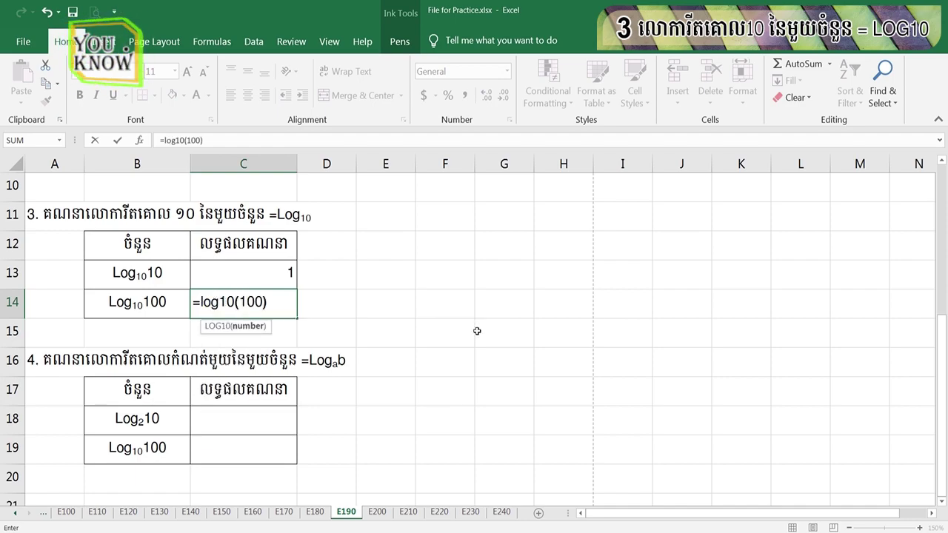
{"action": "key", "text": "Return"}
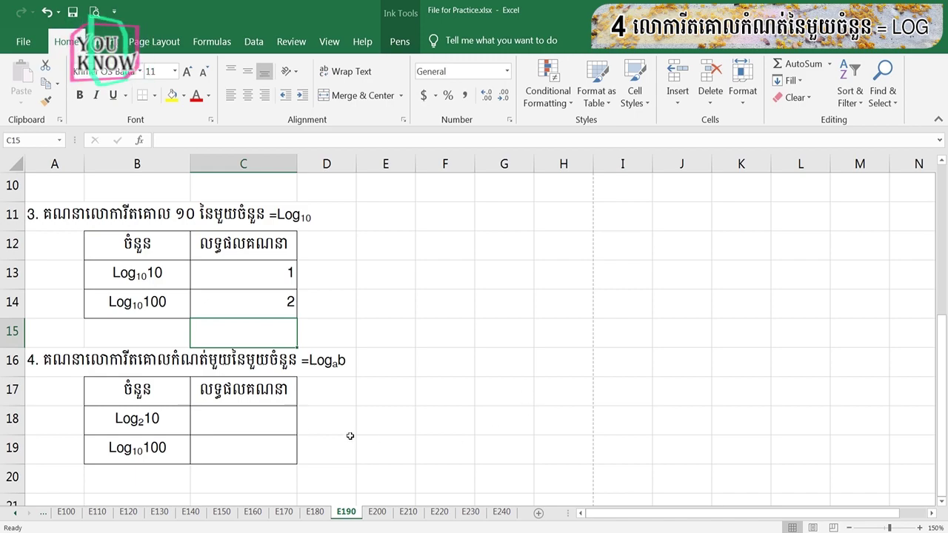
- Enter =log(10,2) in C18 (3.321928095) and =log(100,10) in C19 (2)
{"action": "left_click", "coordinate": [270, 427]}
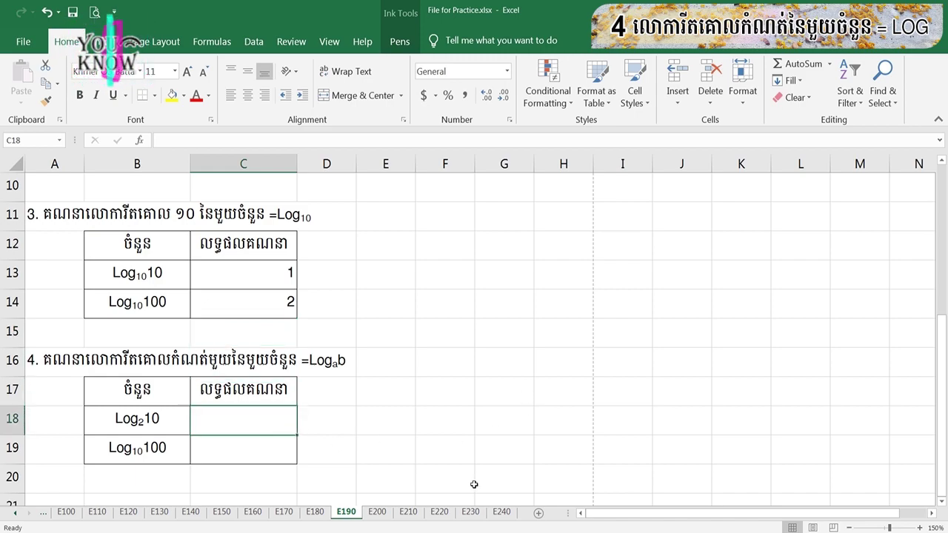
{"action": "type", "text": "=l"}
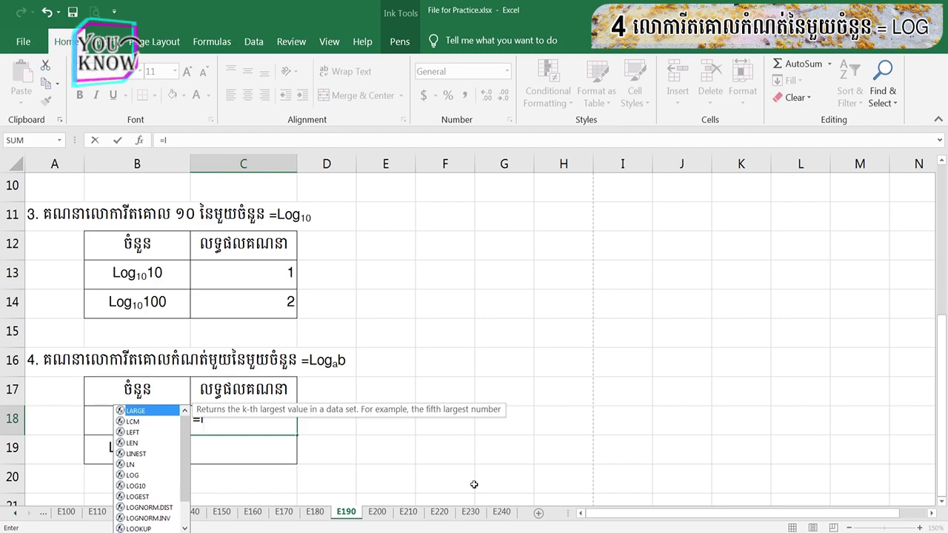
{"action": "type", "text": "og("}
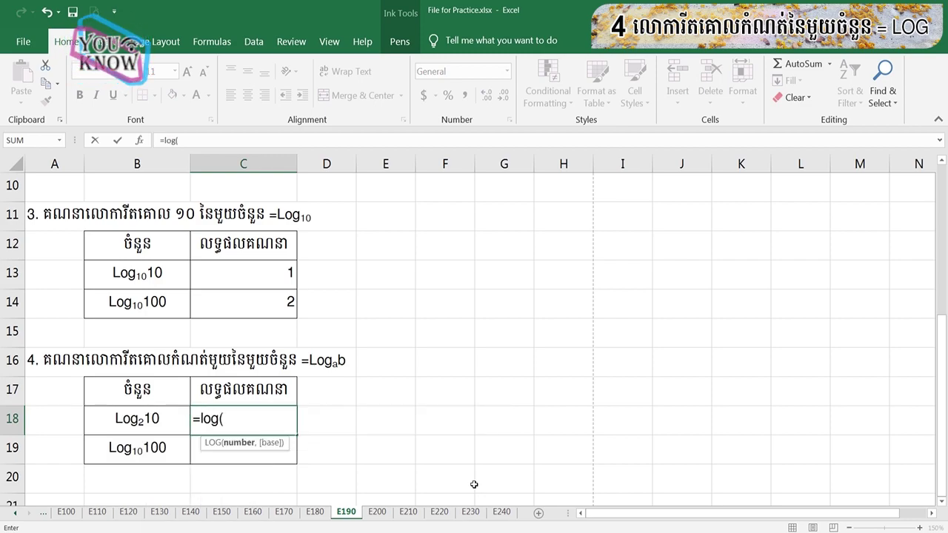
{"action": "type", "text": "10,"}
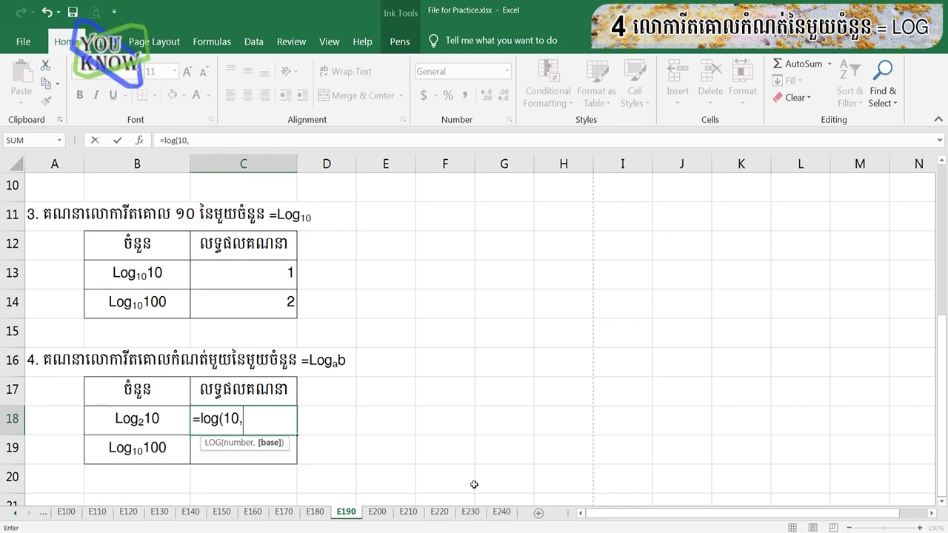
{"action": "type", "text": "2)"}
{"action": "key", "text": "Return"}
{"action": "type", "text": "="}
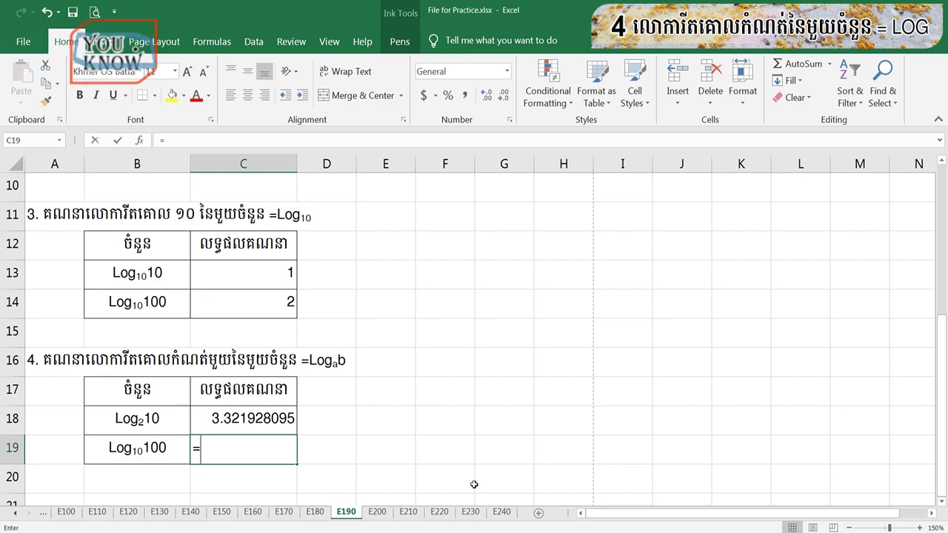
{"action": "type", "text": "log"}
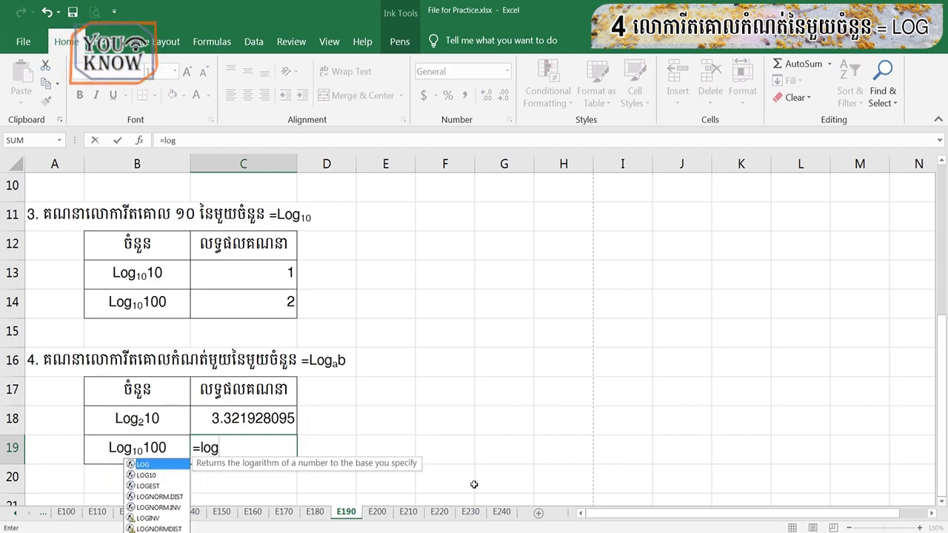
{"action": "type", "text": "(100,10"}
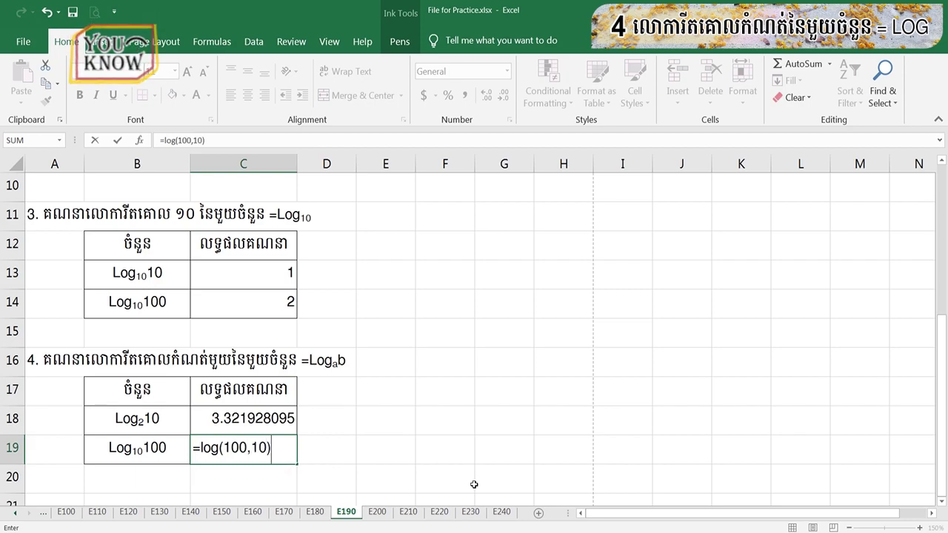
{"action": "key", "text": "Return"}
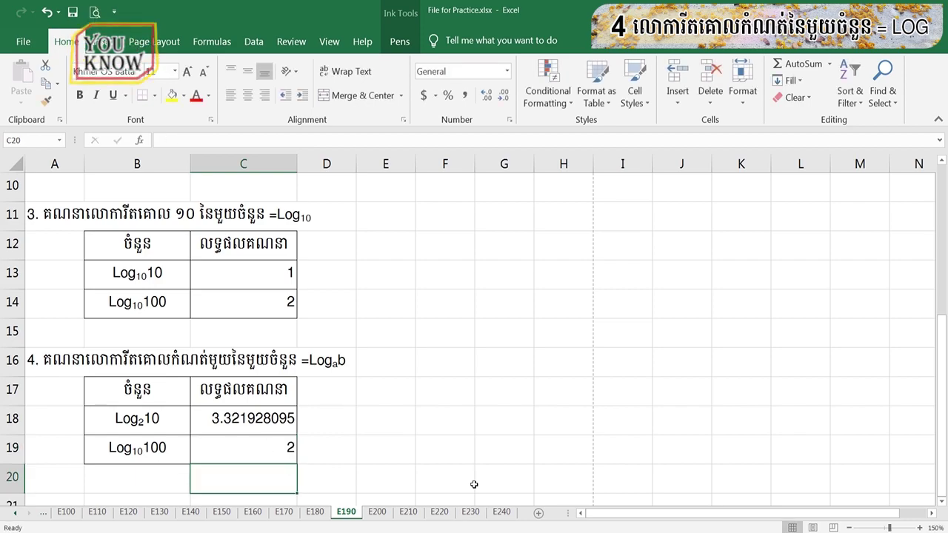